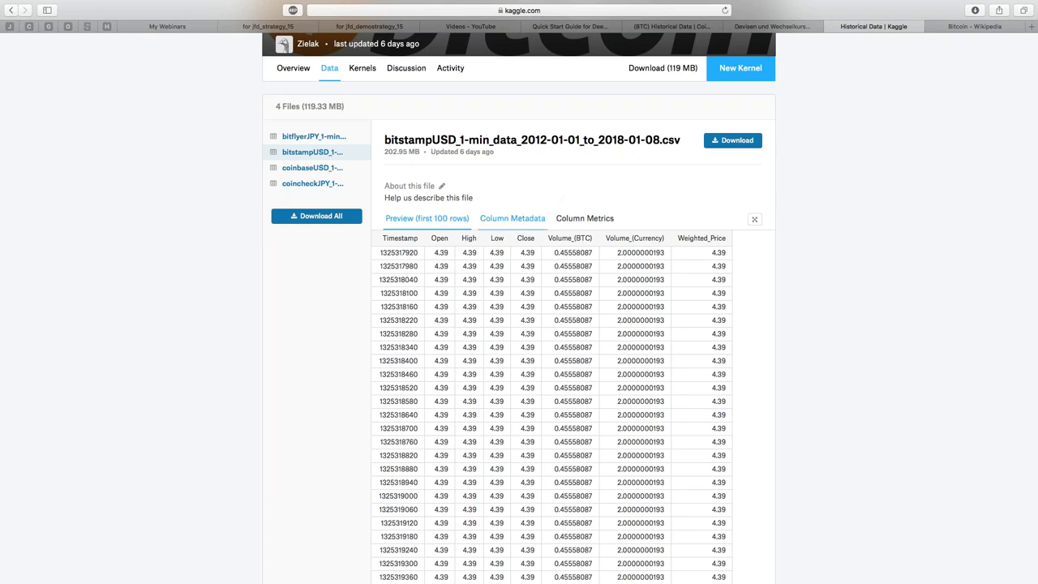
Switch to LibreOffice and bring up the BTCUSD.ods spreadsheet
{"action": "mouse_move", "coordinate": [2, 298]}
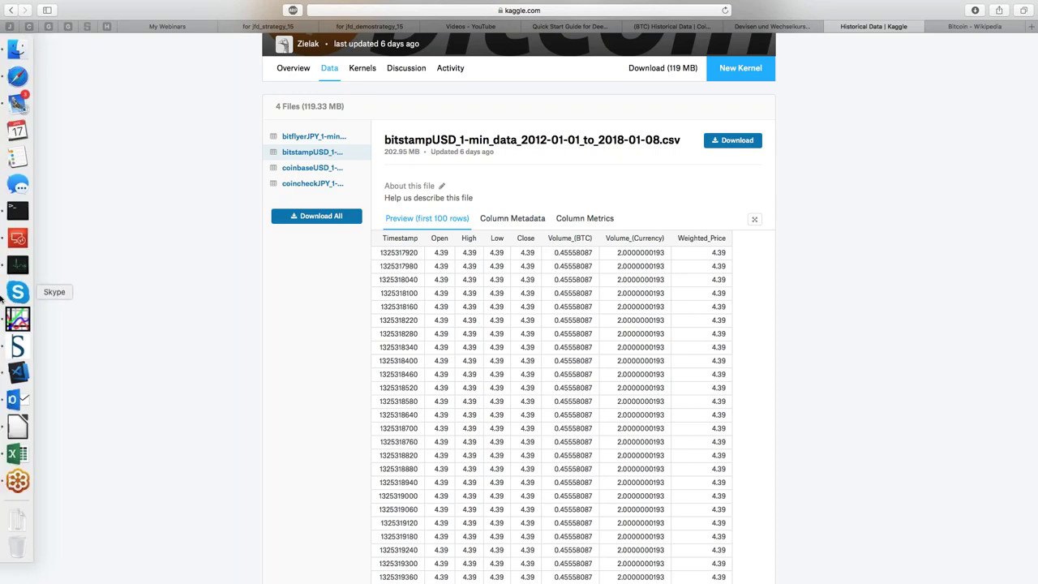
{"action": "left_click", "coordinate": [14, 427]}
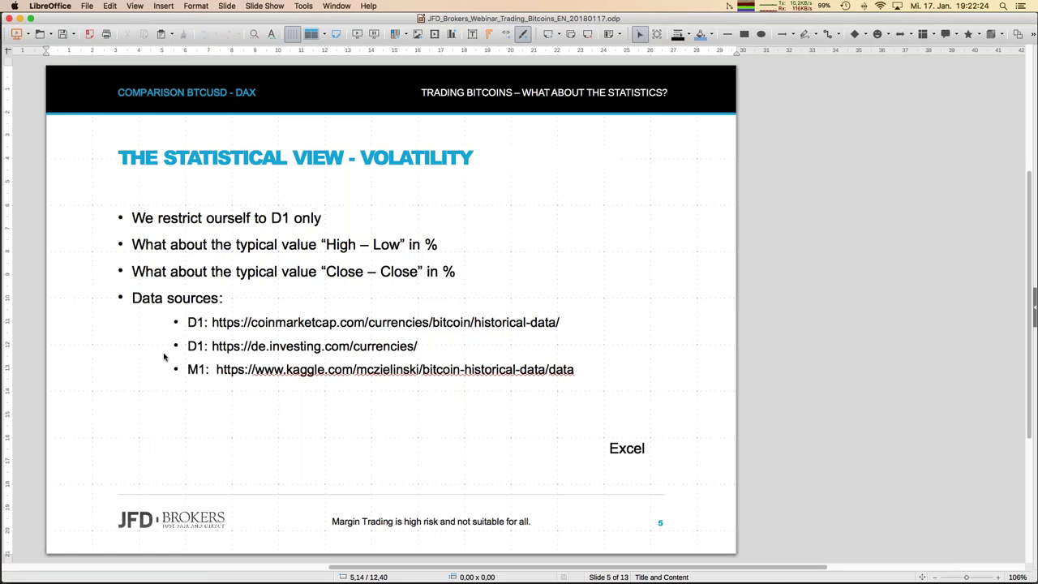
{"action": "left_click", "coordinate": [337, 7]}
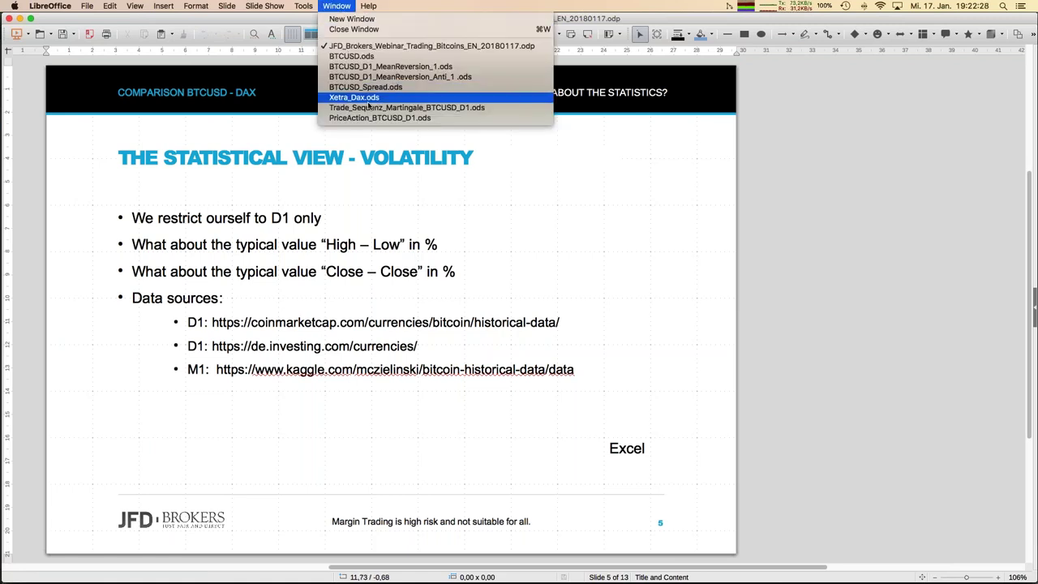
{"action": "left_click", "coordinate": [361, 56]}
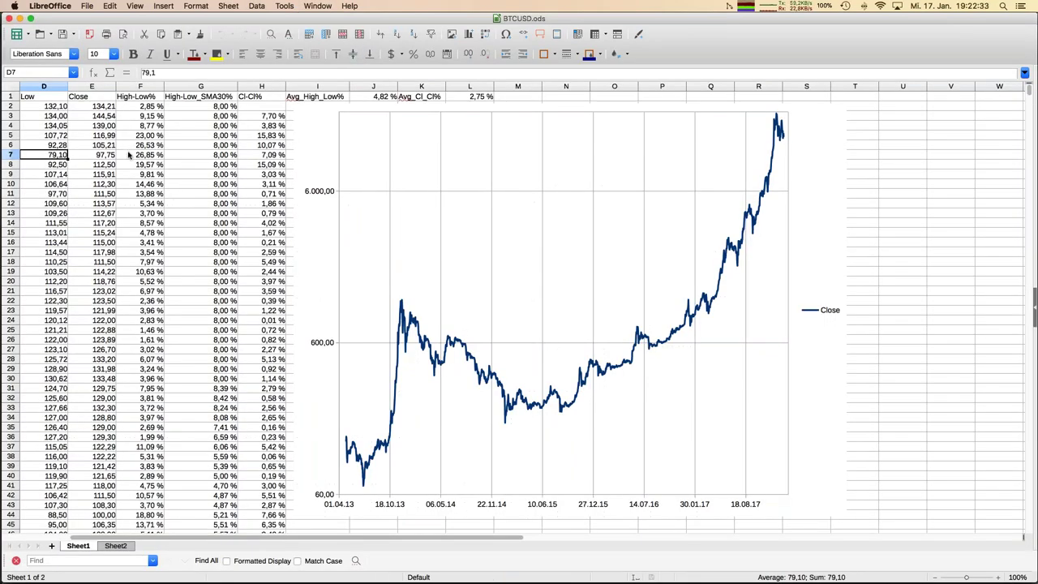
Review the BTCUSD daily price and volatility columns and inspect the Cl-Cl% formula in cell H18
{"action": "scroll", "coordinate": [128, 154], "scroll_direction": "left", "scroll_amount": 3}
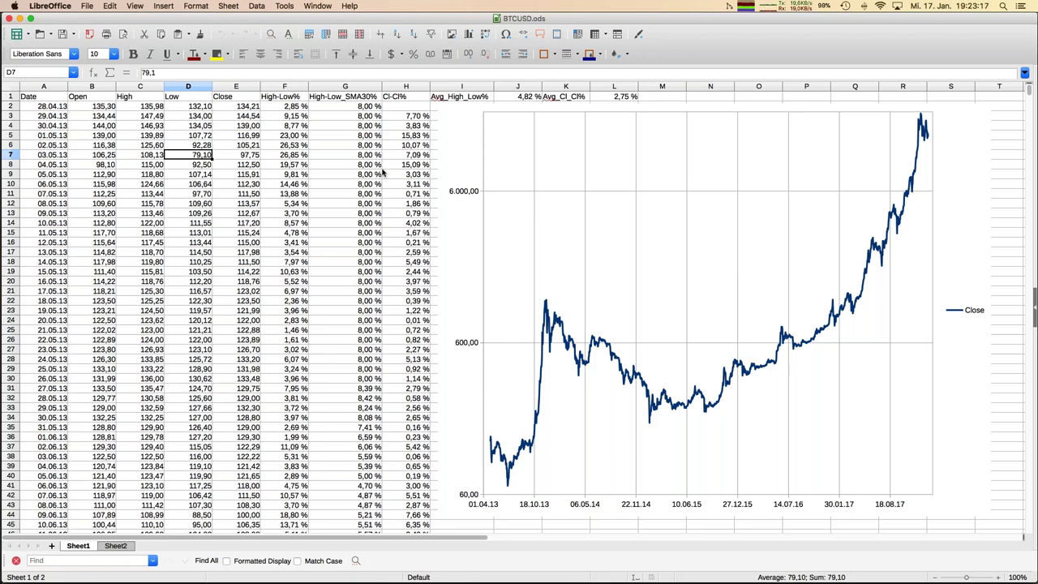
{"action": "scroll", "coordinate": [364, 195], "scroll_direction": "right", "scroll_amount": 1}
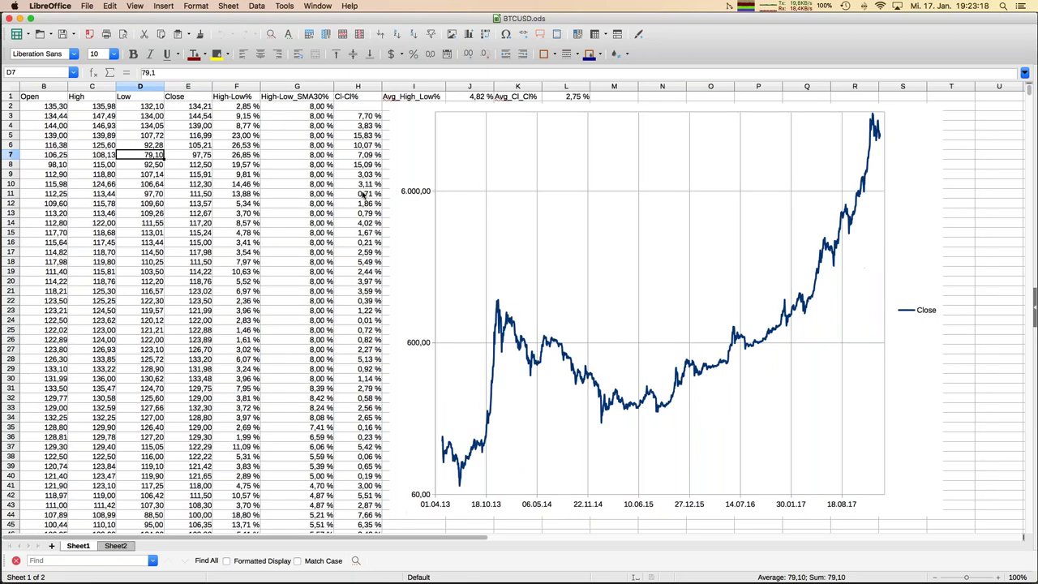
{"action": "scroll", "coordinate": [364, 195], "scroll_direction": "right", "scroll_amount": 3}
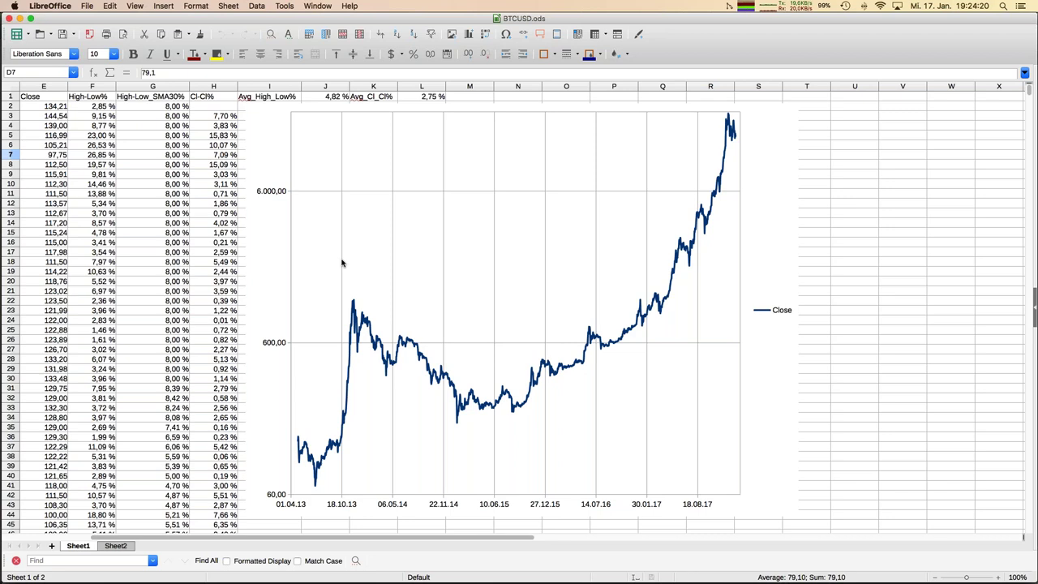
{"action": "left_click", "coordinate": [220, 261]}
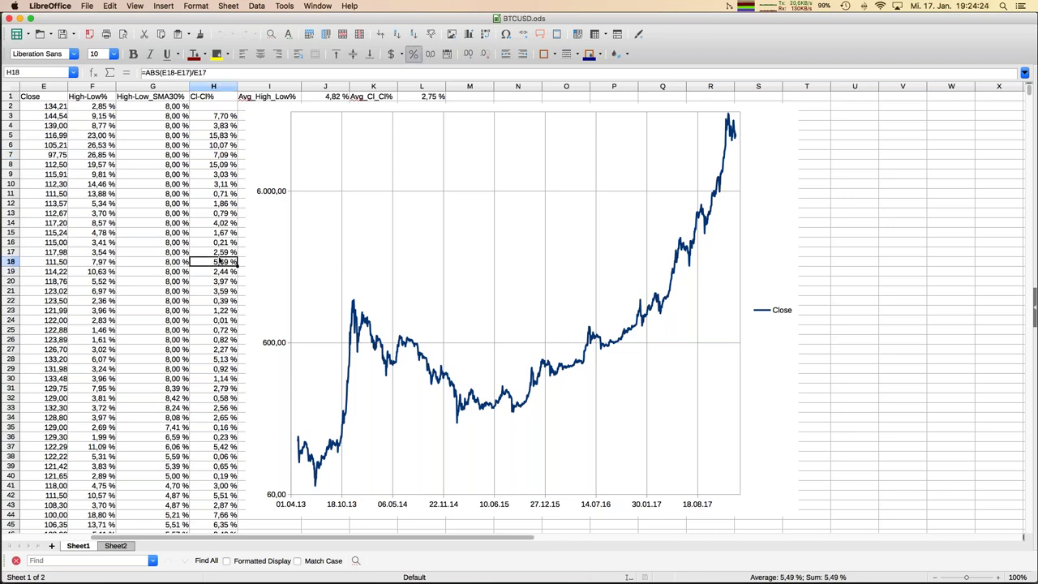
Examine the BTCUSD High-Low% chart below the closing price chart
{"action": "scroll", "coordinate": [220, 261], "scroll_direction": "down", "scroll_amount": 7}
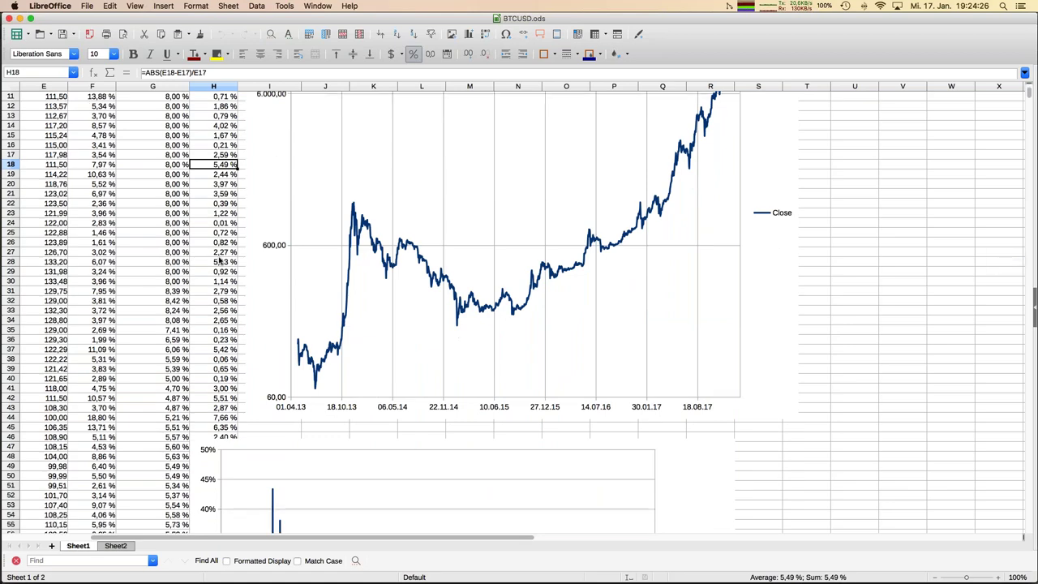
{"action": "scroll", "coordinate": [220, 262], "scroll_direction": "down", "scroll_amount": 7}
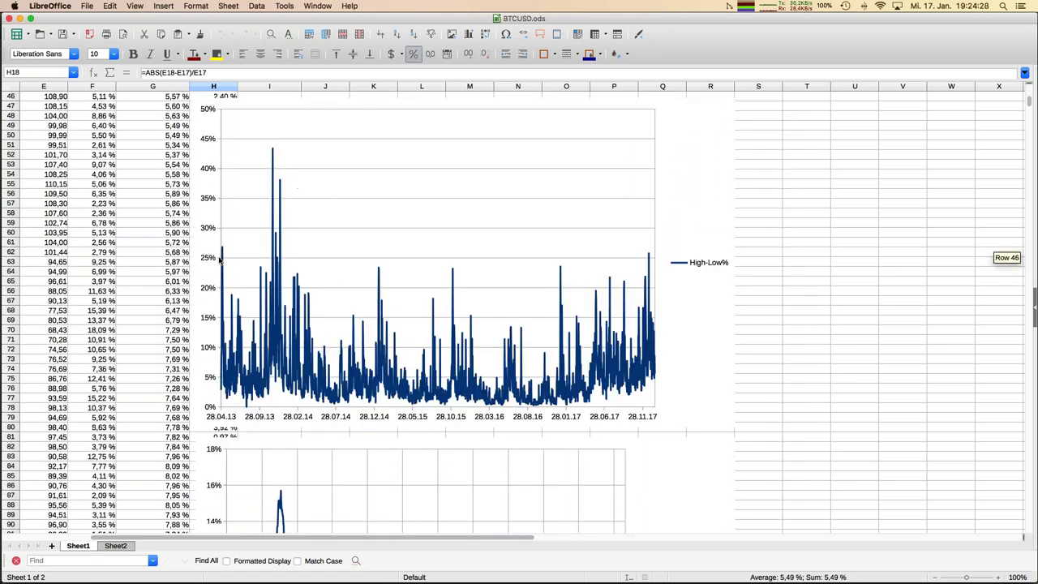
{"action": "scroll", "coordinate": [219, 261], "scroll_direction": "up", "scroll_amount": 1}
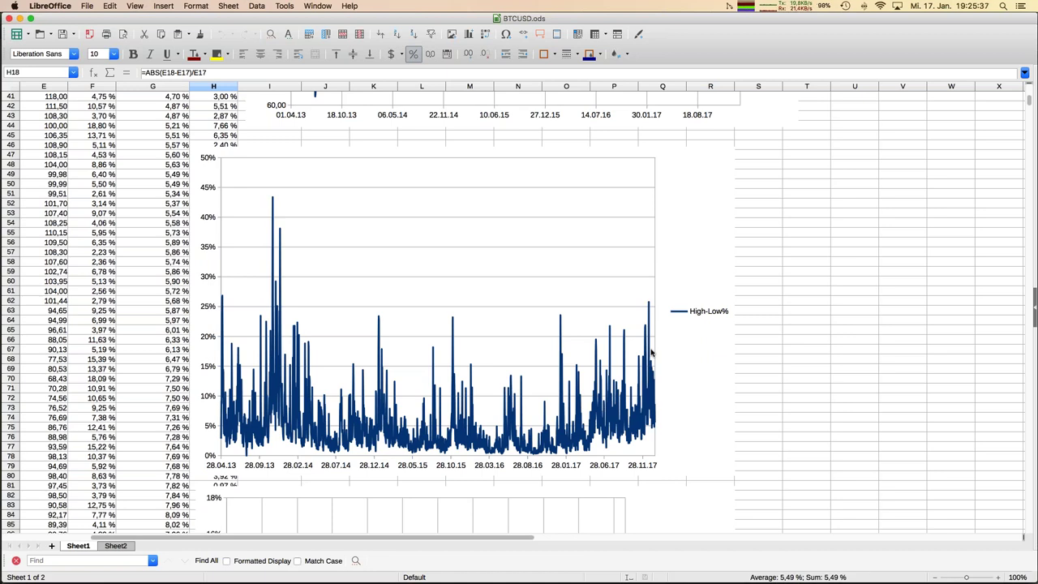
Inspect the BTCUSD High-Low_SMA30% formula and its chart, and check the Avg_High_Low% formula in cell J1
{"action": "left_click", "coordinate": [131, 342]}
{"action": "scroll", "coordinate": [131, 341], "scroll_direction": "down", "scroll_amount": 5}
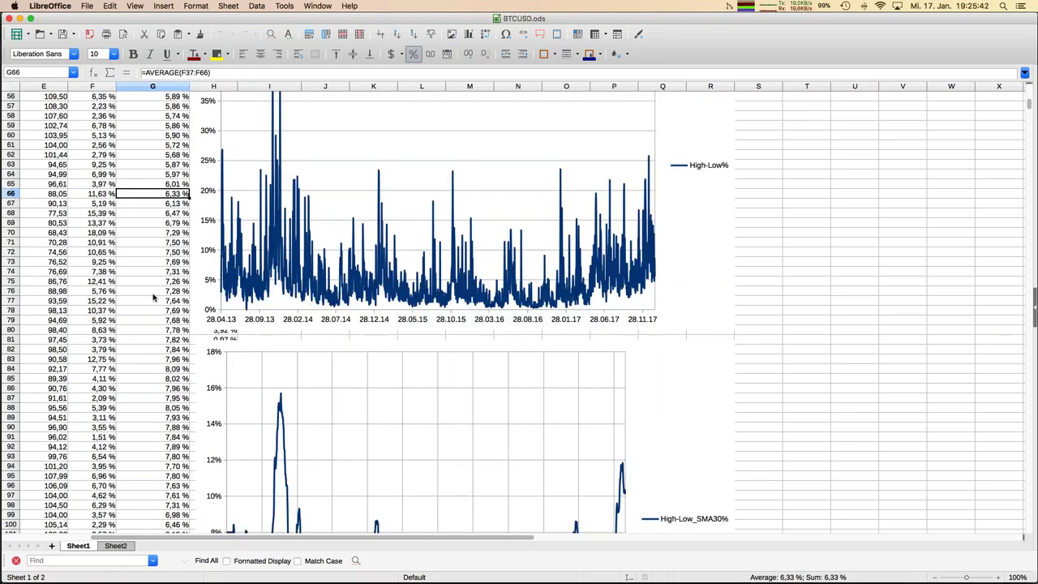
{"action": "scroll", "coordinate": [144, 301], "scroll_direction": "down", "scroll_amount": 6}
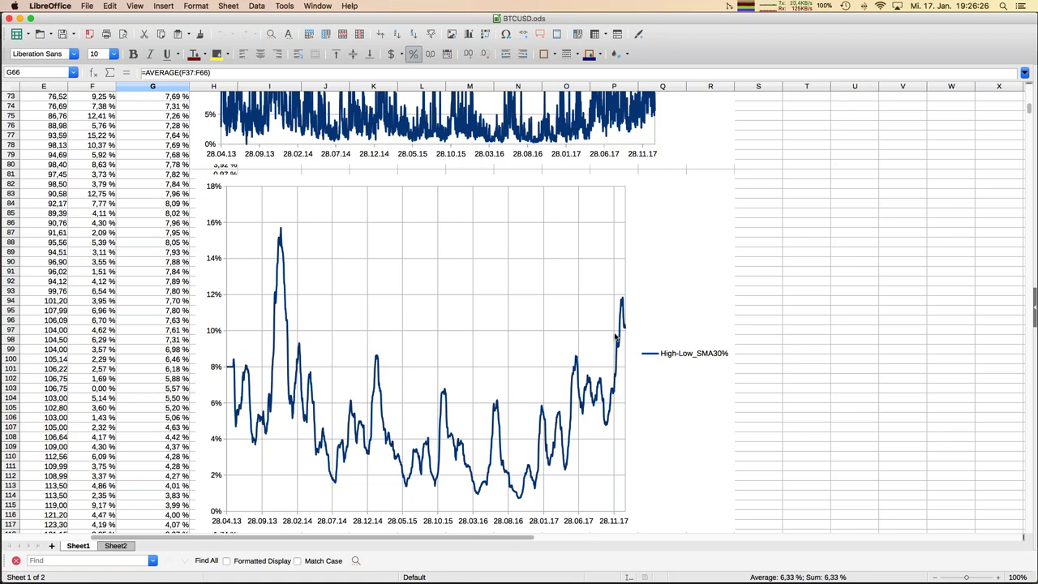
{"action": "left_click", "coordinate": [140, 280]}
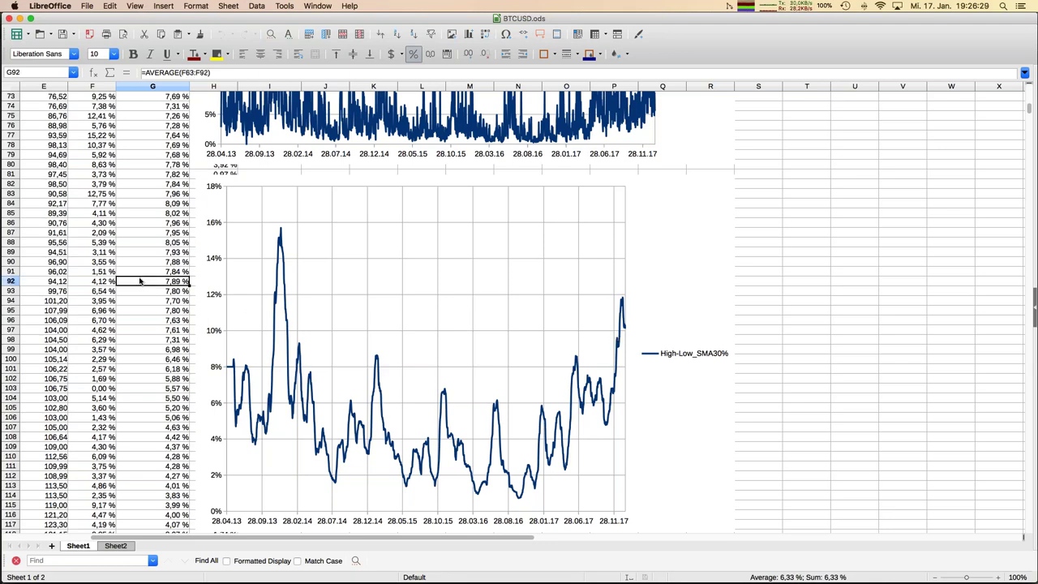
{"action": "scroll", "coordinate": [140, 281], "scroll_direction": "up", "scroll_amount": 20}
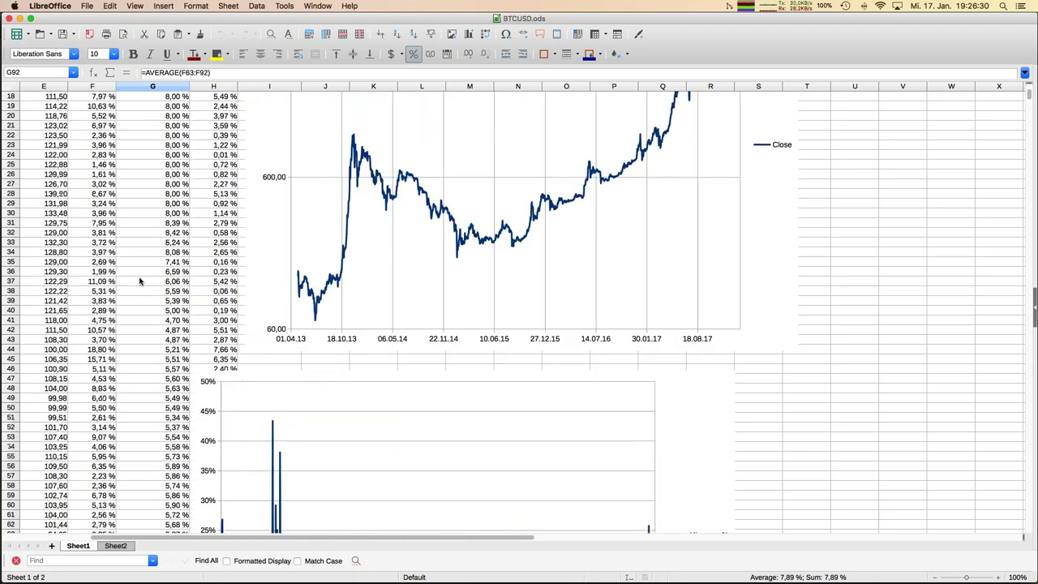
{"action": "left_click", "coordinate": [329, 99]}
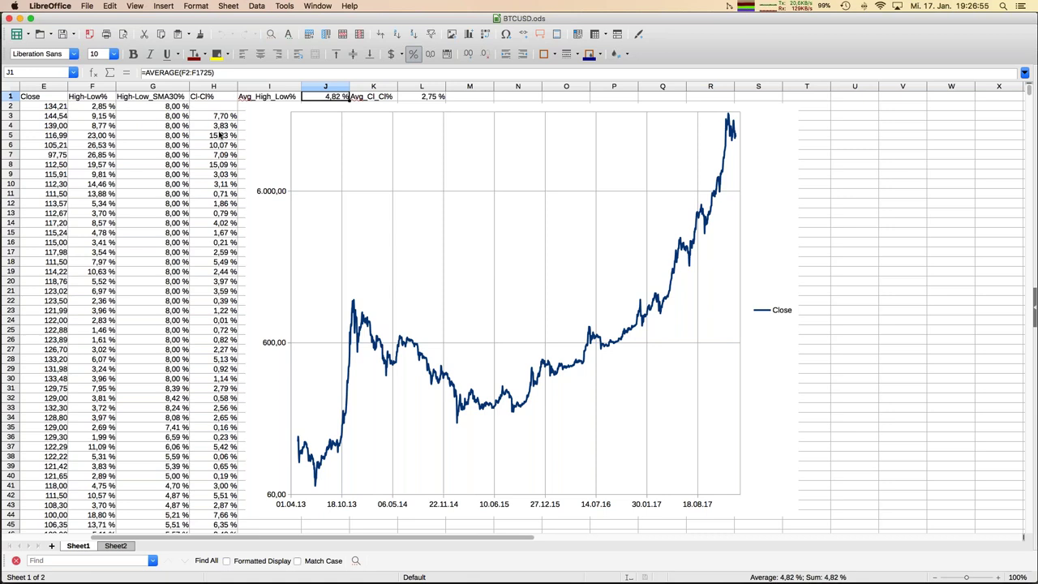
Bring up the Xetra_Dax.ods spreadsheet and review its price and volatility columns with the closing price chart
{"action": "left_click", "coordinate": [316, 7]}
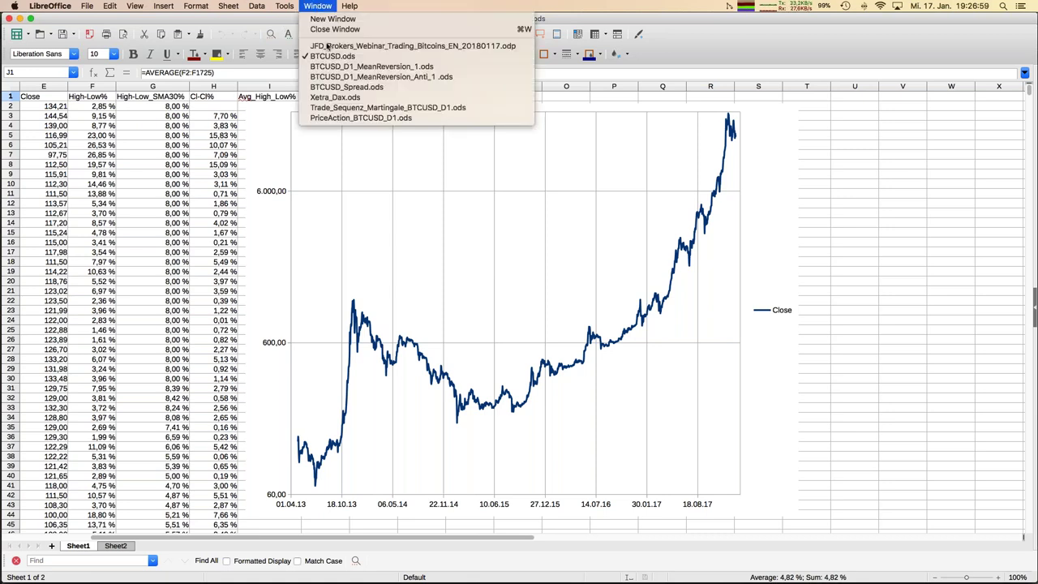
{"action": "left_click", "coordinate": [348, 96]}
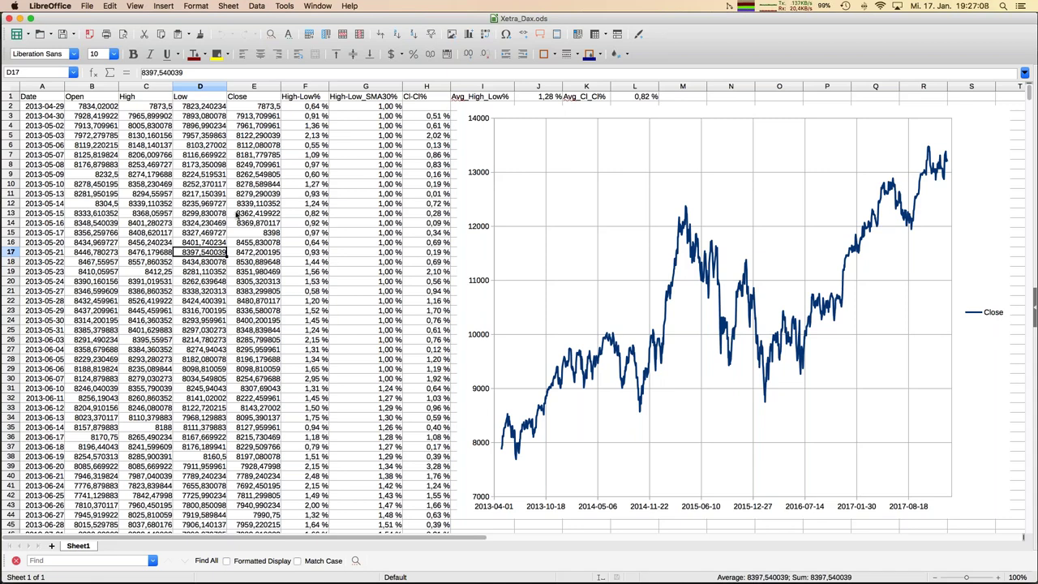
{"action": "scroll", "coordinate": [237, 214], "scroll_direction": "right", "scroll_amount": 2}
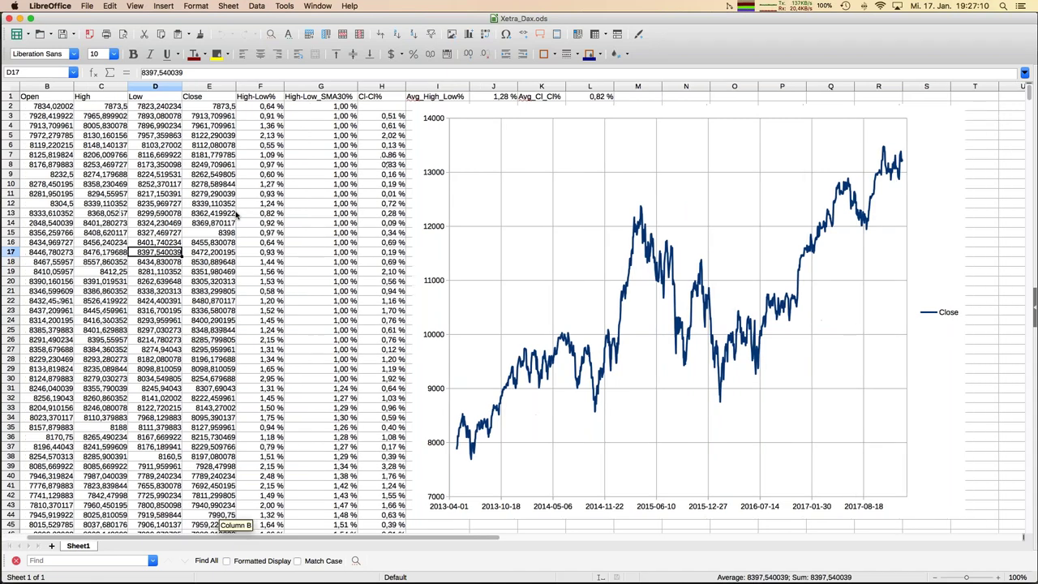
{"action": "scroll", "coordinate": [237, 214], "scroll_direction": "right", "scroll_amount": 3}
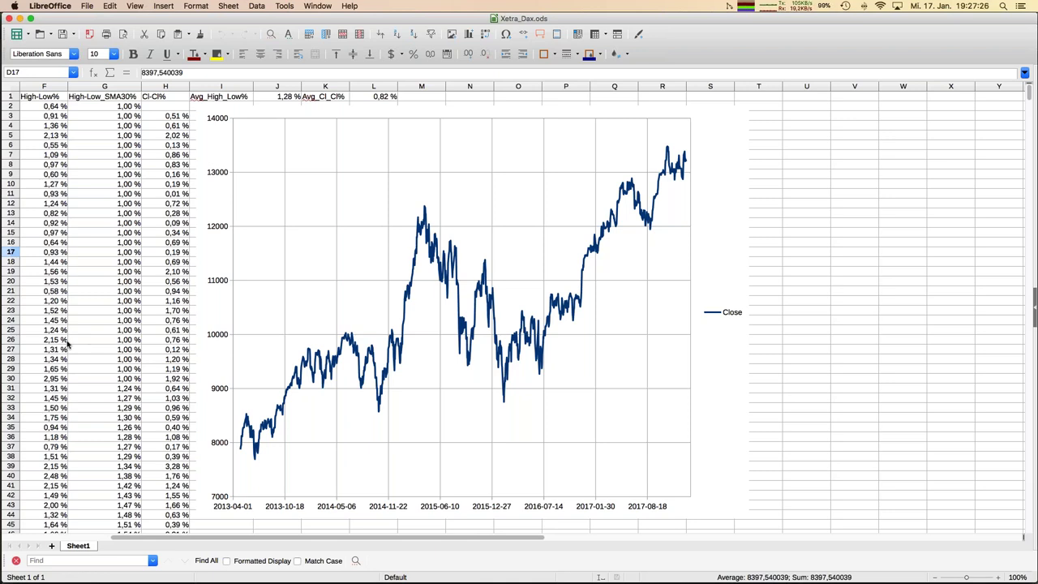
Examine the DAX High-Low% chart and the High-Low_SMA30% chart below the closing price chart
{"action": "scroll", "coordinate": [68, 344], "scroll_direction": "down", "scroll_amount": 8}
{"action": "scroll", "coordinate": [69, 344], "scroll_direction": "left", "scroll_amount": 3}
{"action": "scroll", "coordinate": [68, 344], "scroll_direction": "down", "scroll_amount": 8}
{"action": "scroll", "coordinate": [69, 343], "scroll_direction": "left", "scroll_amount": 1}
{"action": "scroll", "coordinate": [122, 341], "scroll_direction": "right", "scroll_amount": 5}
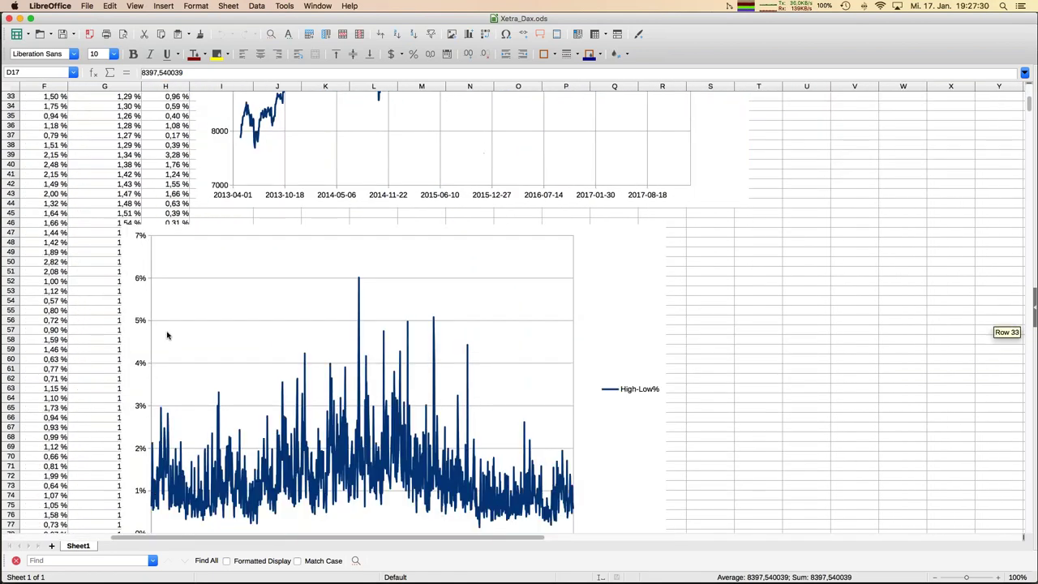
{"action": "scroll", "coordinate": [167, 335], "scroll_direction": "down", "scroll_amount": 3}
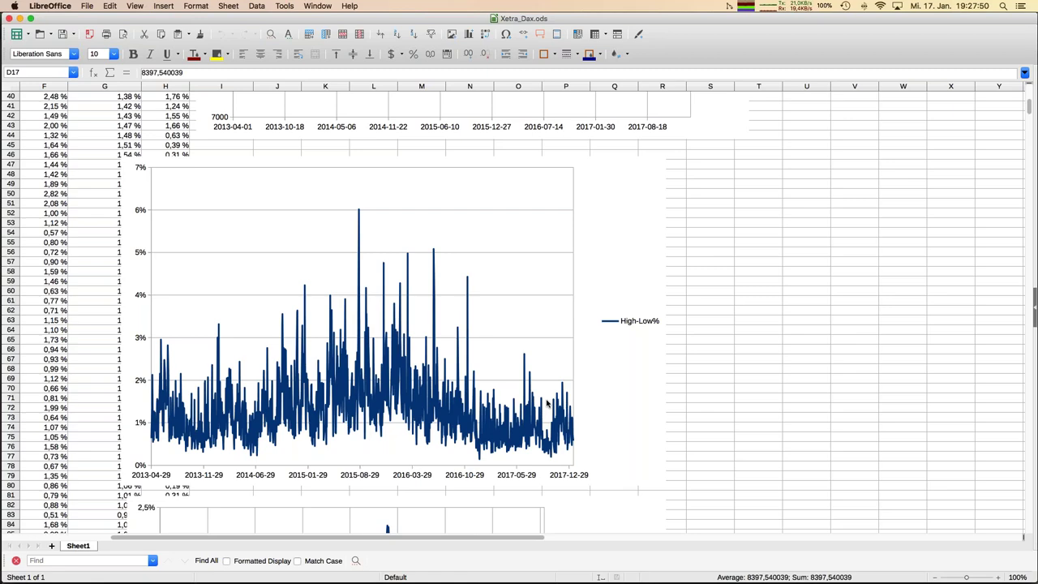
{"action": "scroll", "coordinate": [546, 403], "scroll_direction": "down", "scroll_amount": 11}
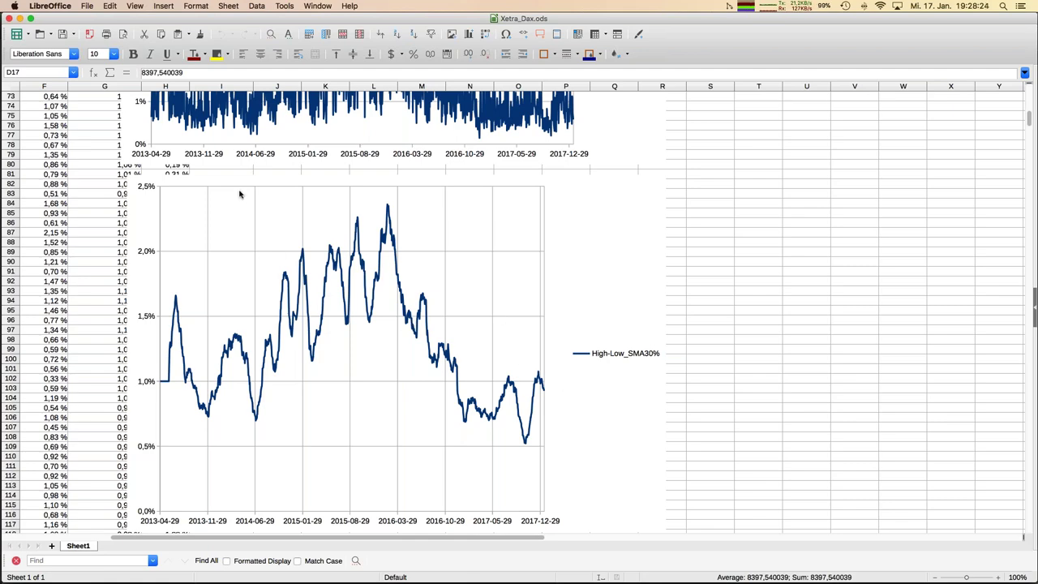
Check the DAX Avg_High_Low% and Avg_Cl_Cl% values and return to the JFD_Brokers_Webinar_Trading_Bitcoins_EN_20180117.odp presentation
{"action": "scroll", "coordinate": [239, 196], "scroll_direction": "up", "scroll_amount": 10}
{"action": "scroll", "coordinate": [275, 139], "scroll_direction": "up", "scroll_amount": 3}
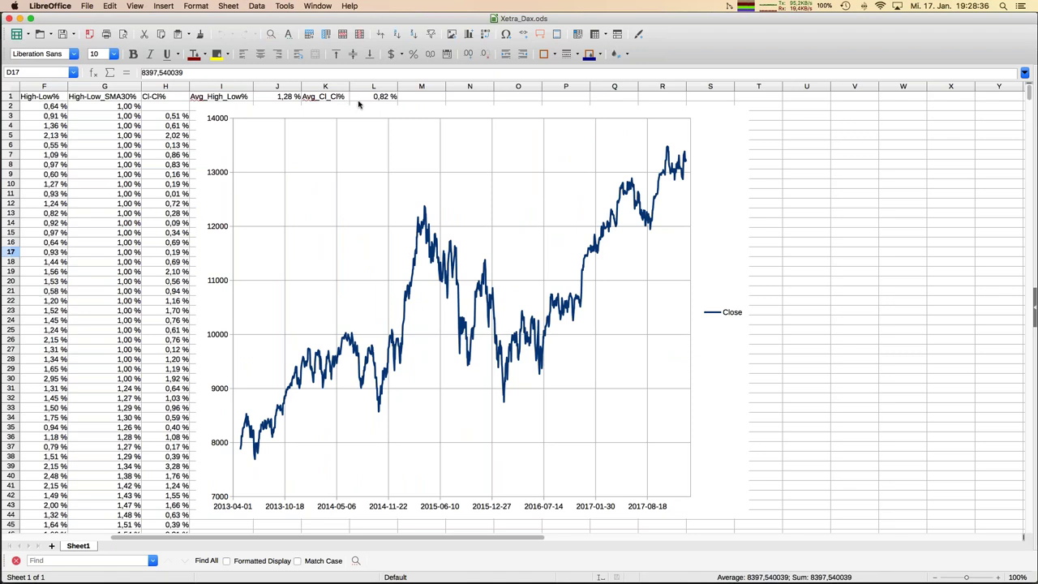
{"action": "left_click", "coordinate": [320, 7]}
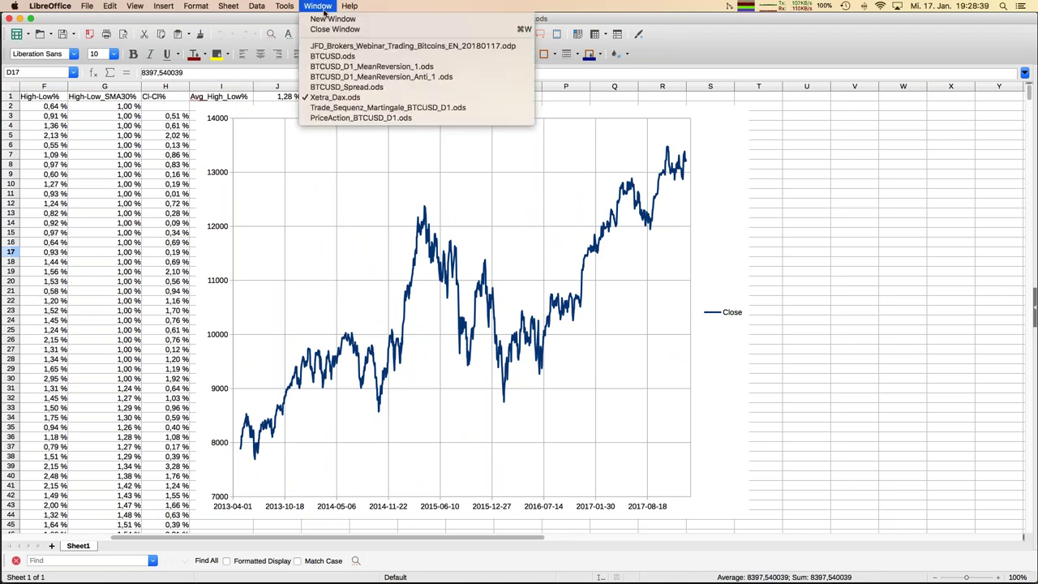
{"action": "left_click", "coordinate": [390, 46]}
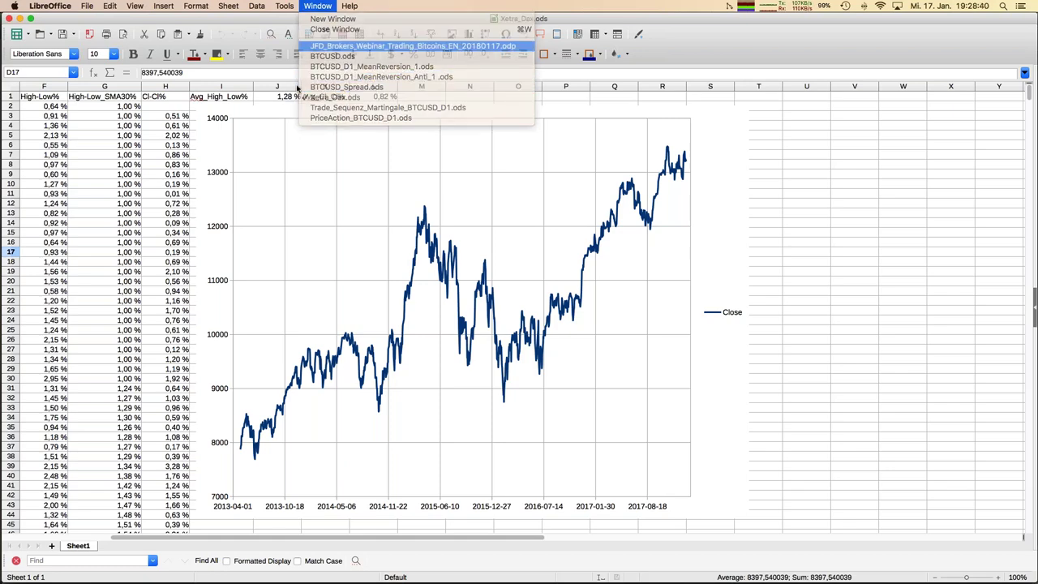
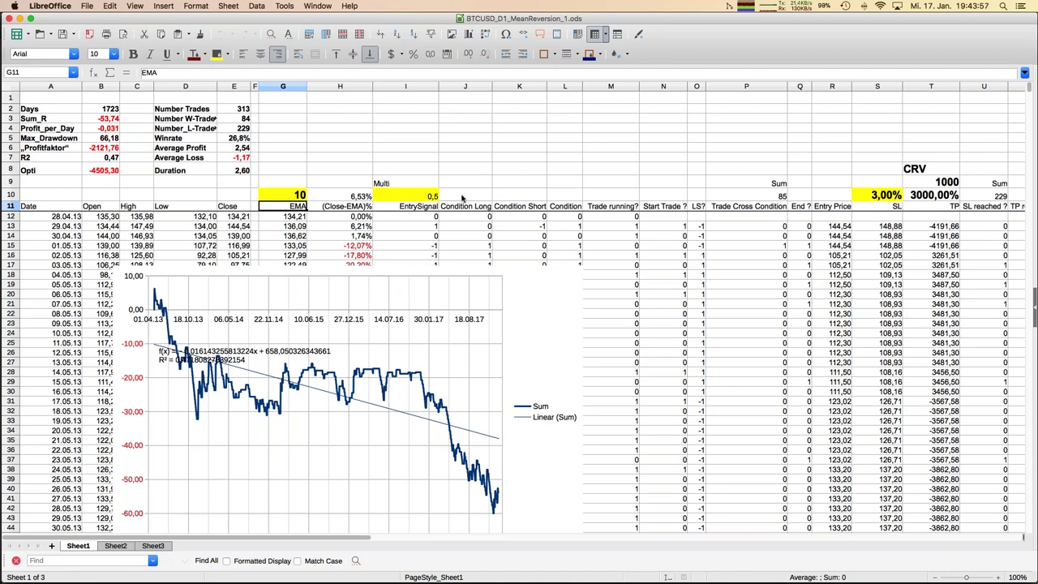
Set the EMA period in cell G10 of the mean reversion sheet to 4 and select the Multi factor in I10
{"action": "scroll", "coordinate": [536, 185], "scroll_direction": "right", "scroll_amount": 4}
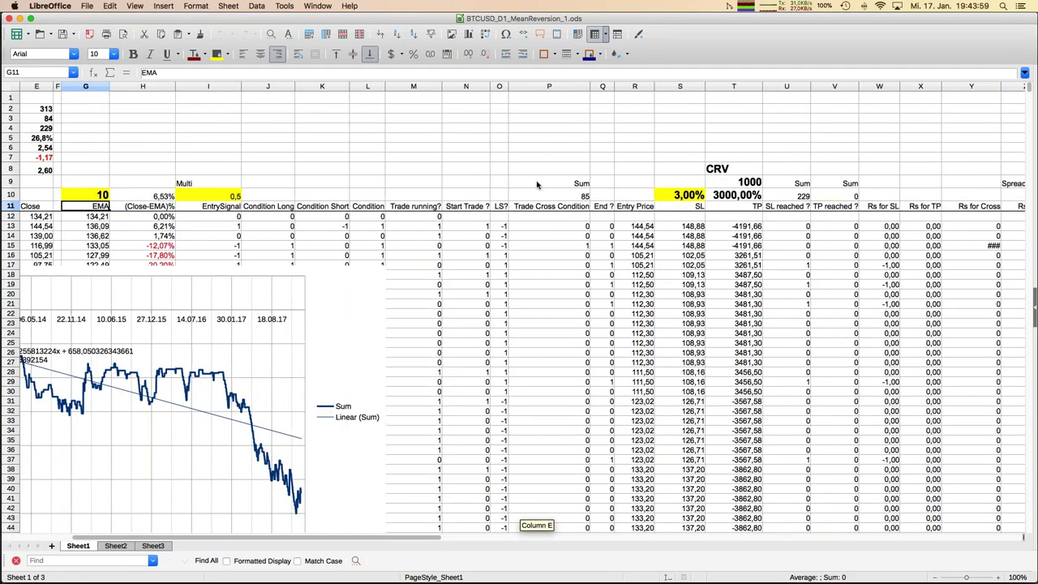
{"action": "scroll", "coordinate": [536, 184], "scroll_direction": "left", "scroll_amount": 4}
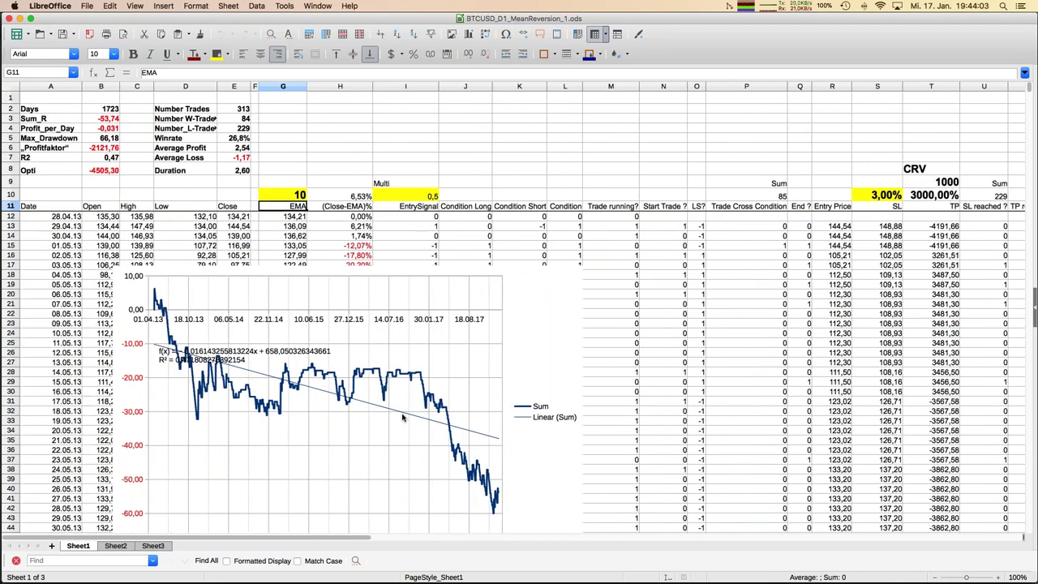
{"action": "left_click", "coordinate": [297, 196]}
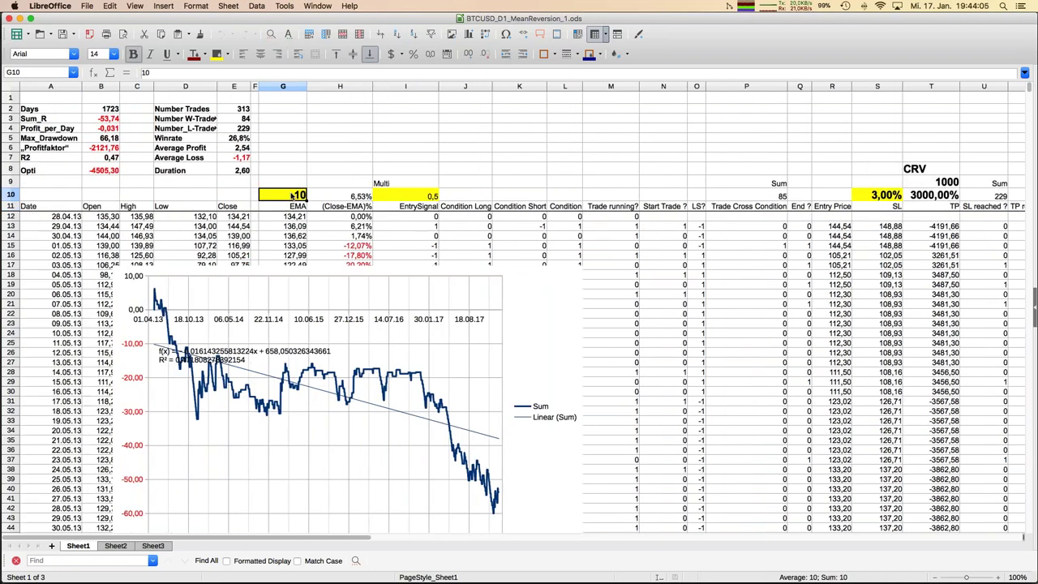
{"action": "type", "text": "4"}
{"action": "key", "text": "Return"}
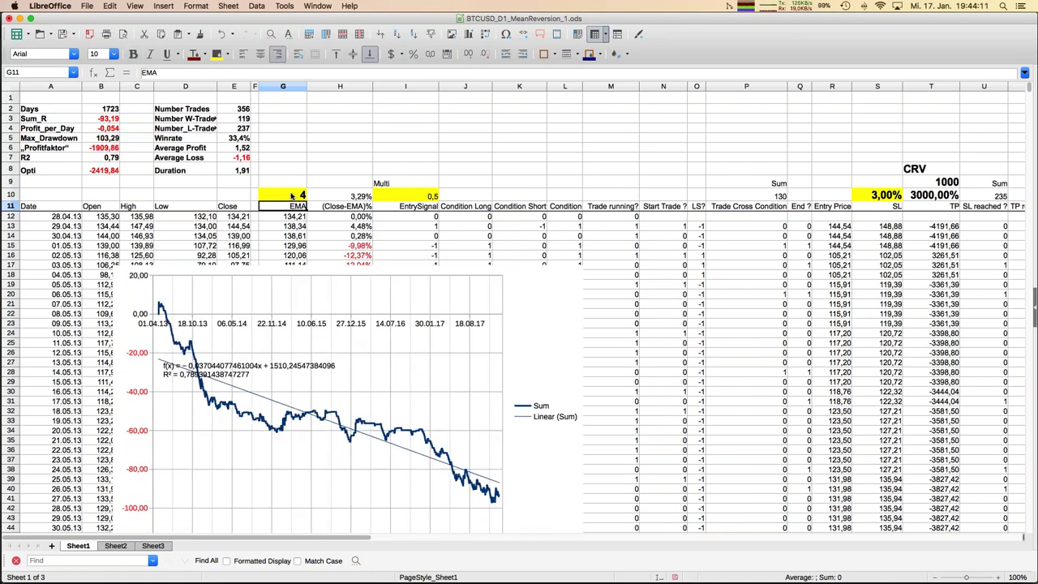
{"action": "key", "text": "Up"}
{"action": "key", "text": "Right"}
{"action": "key", "text": "Right"}
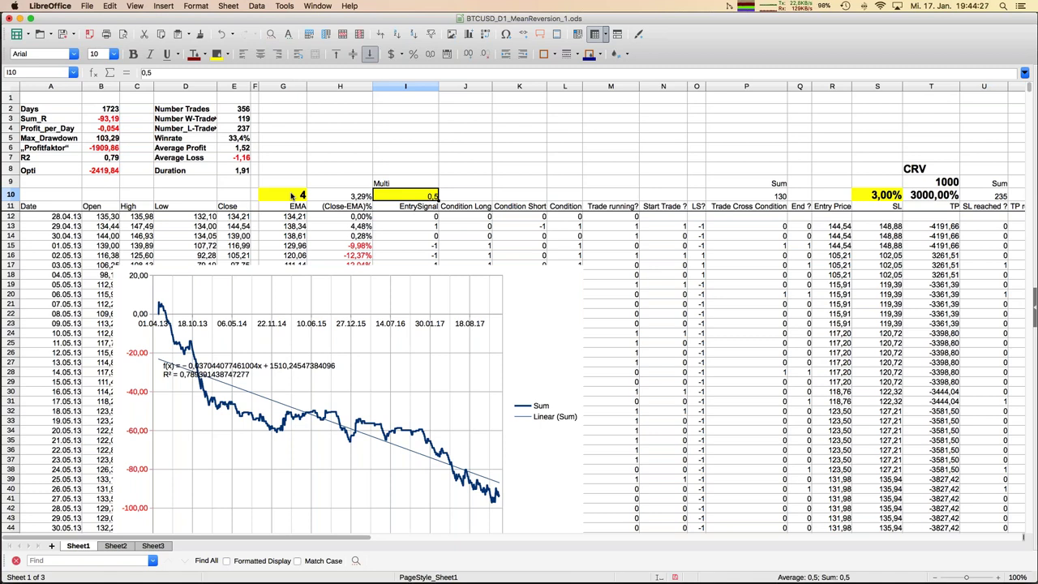
Bring up the BTCUSD_D1_MeanReversion_Anti_1 .ods spreadsheet and inspect the Sum_R formula in cell B3
{"action": "left_click", "coordinate": [316, 6]}
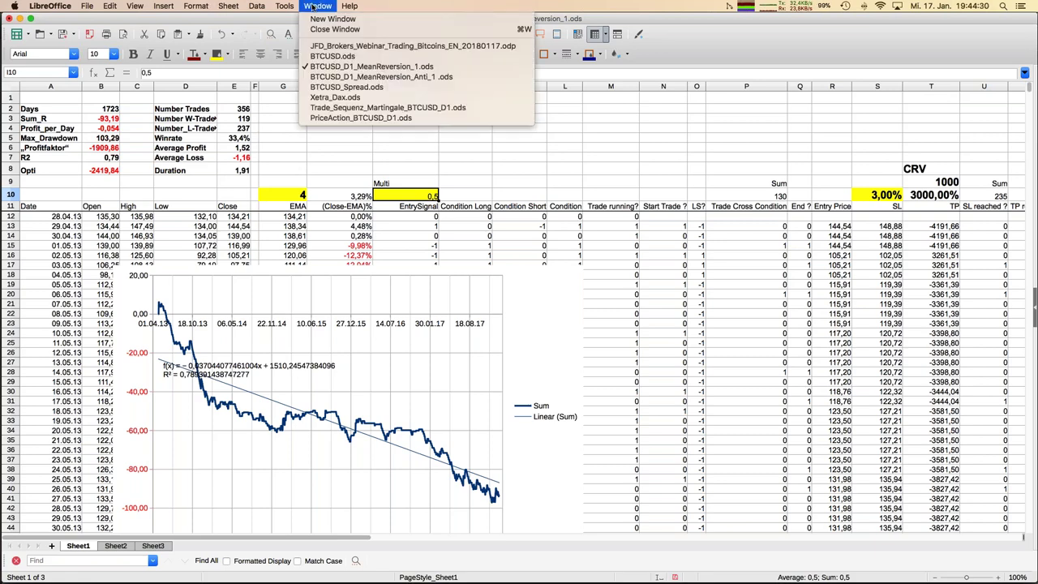
{"action": "left_click", "coordinate": [341, 76]}
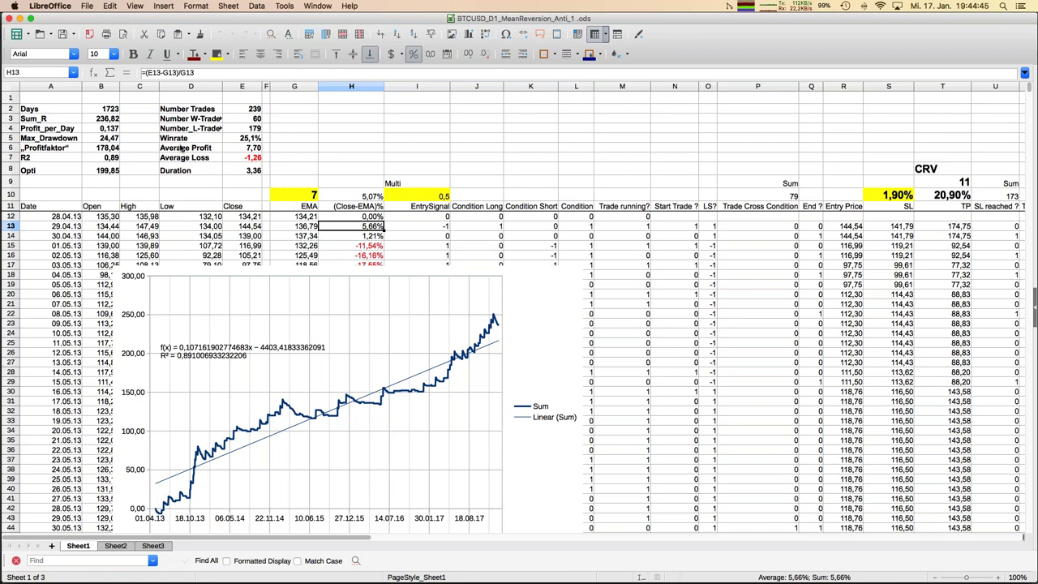
{"action": "left_click", "coordinate": [103, 120]}
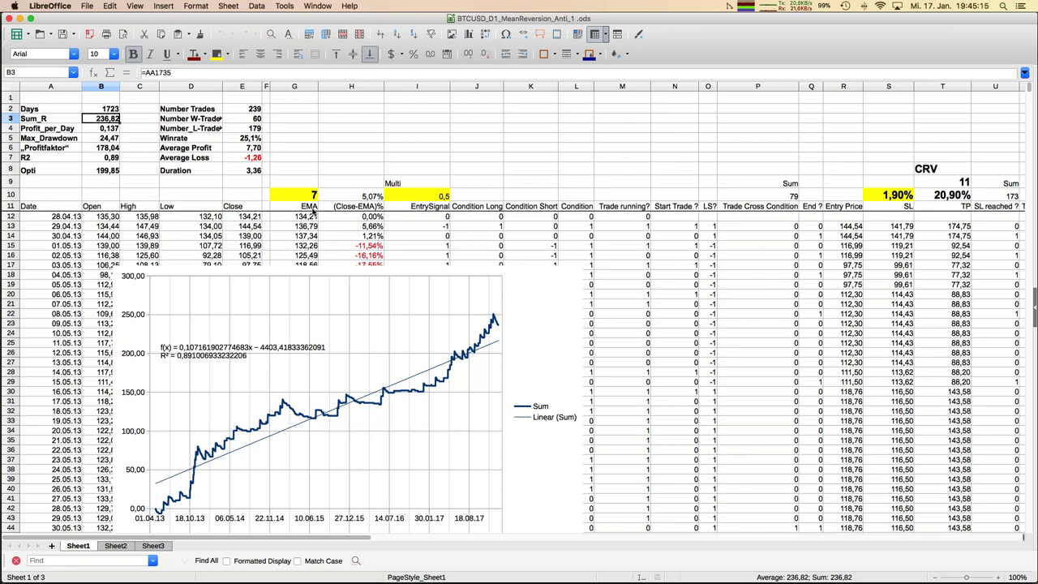
Switch to Excel and bring up the BTCUSD_D1_MeanReversion_Anti_1 workbook to examine its statistics and Sum equity curve
{"action": "left_click", "coordinate": [287, 129]}
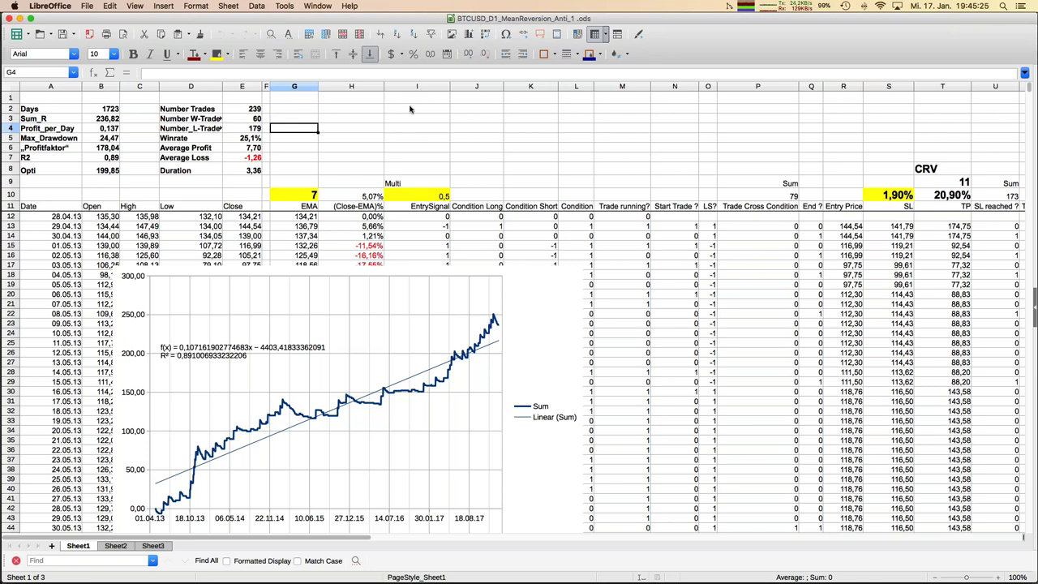
{"action": "mouse_move", "coordinate": [3, 155]}
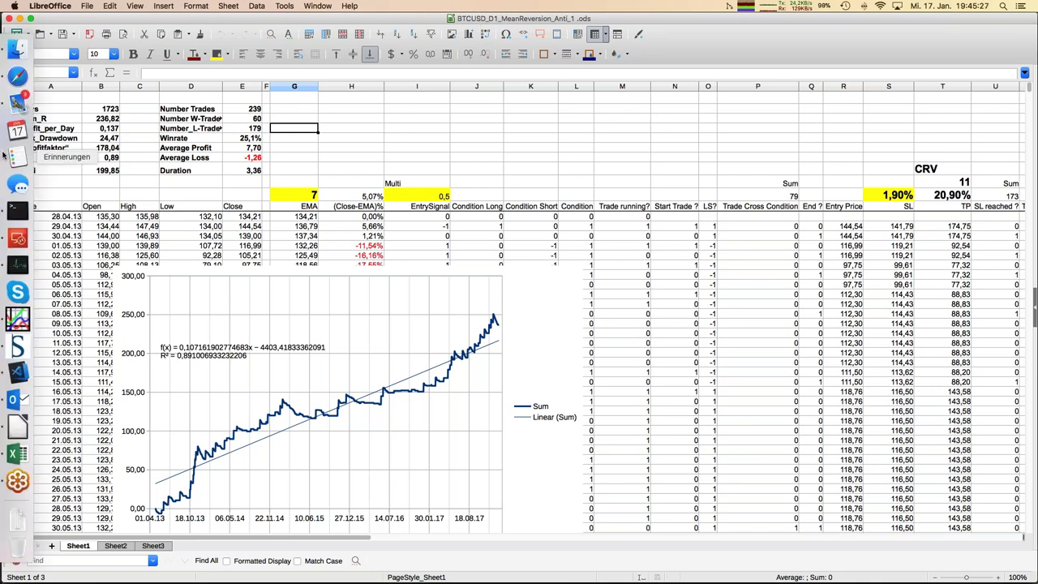
{"action": "left_click", "coordinate": [14, 455]}
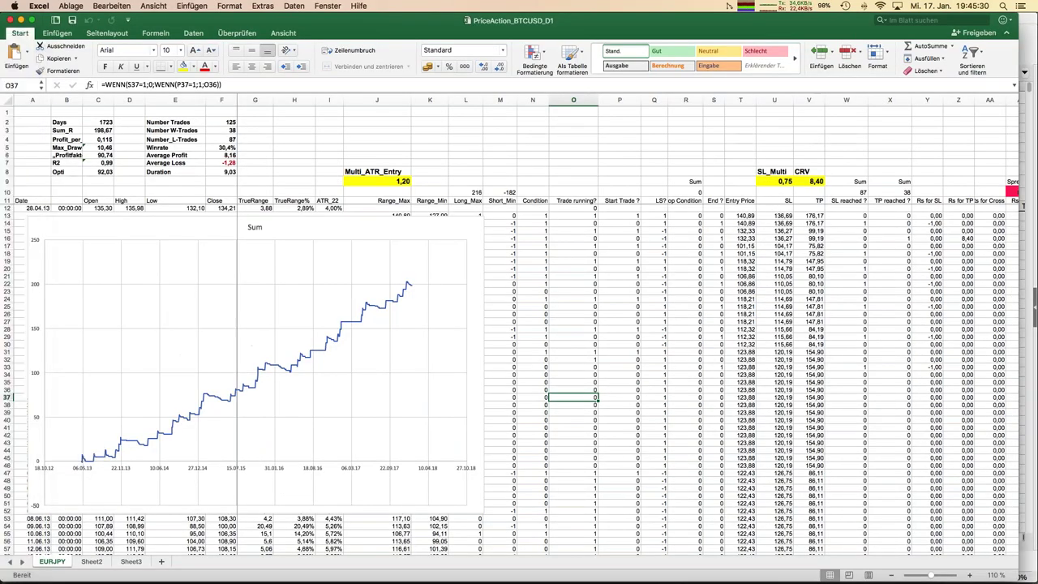
{"action": "left_click", "coordinate": [328, 6]}
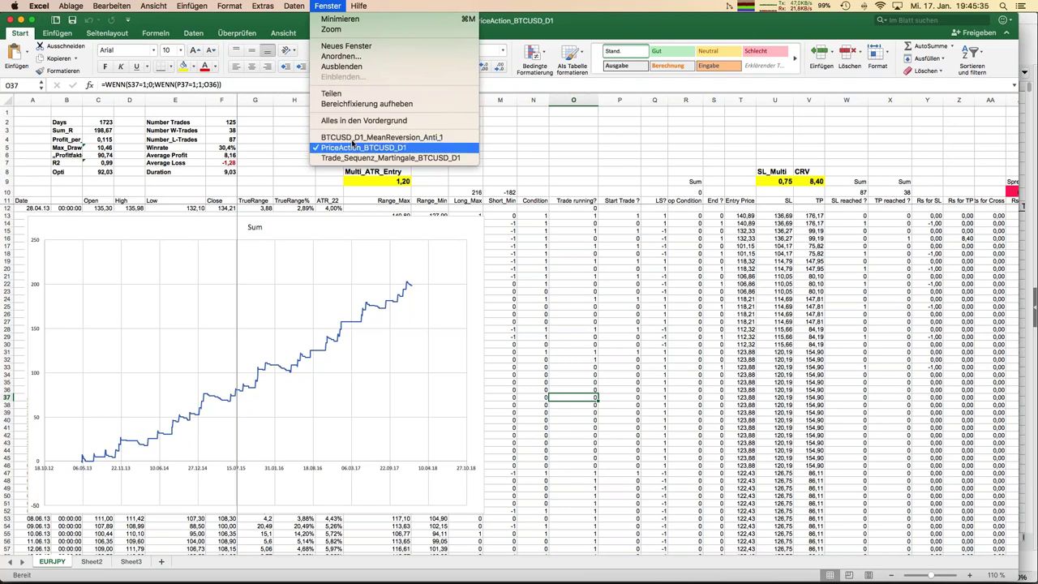
{"action": "left_click", "coordinate": [352, 144]}
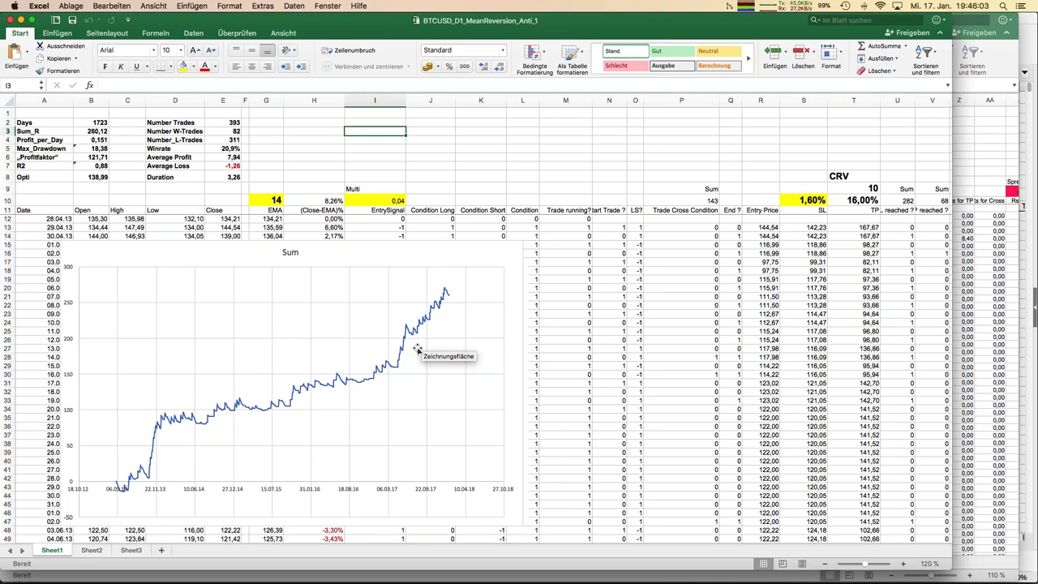
Bring up the Trade_Sequenz_Martingale_BTCUSD_D1 workbook and change the CRV heading in cell O8 to RRR
{"action": "left_click", "coordinate": [329, 5]}
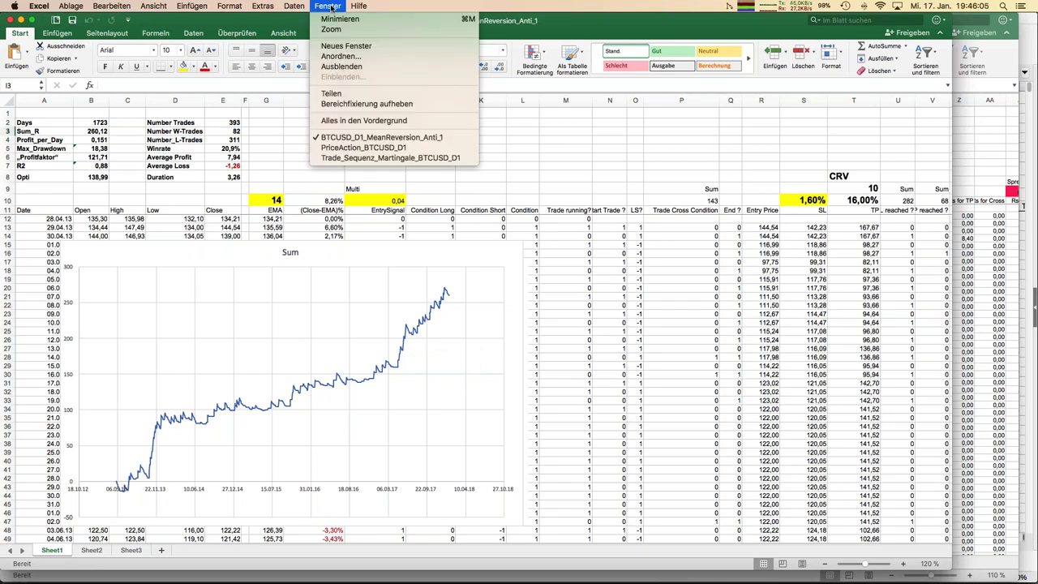
{"action": "left_click", "coordinate": [339, 161]}
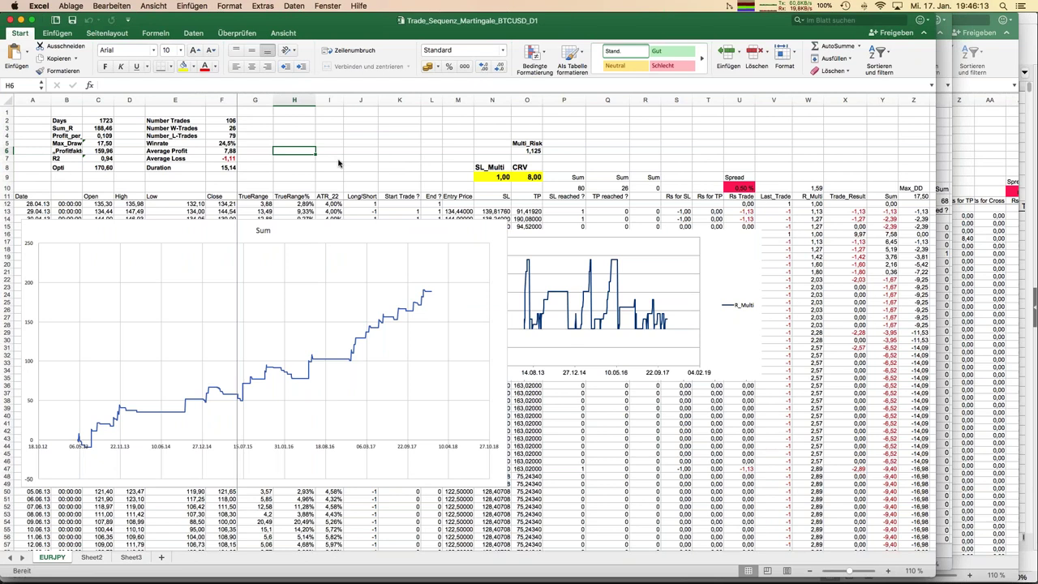
{"action": "left_click", "coordinate": [535, 167]}
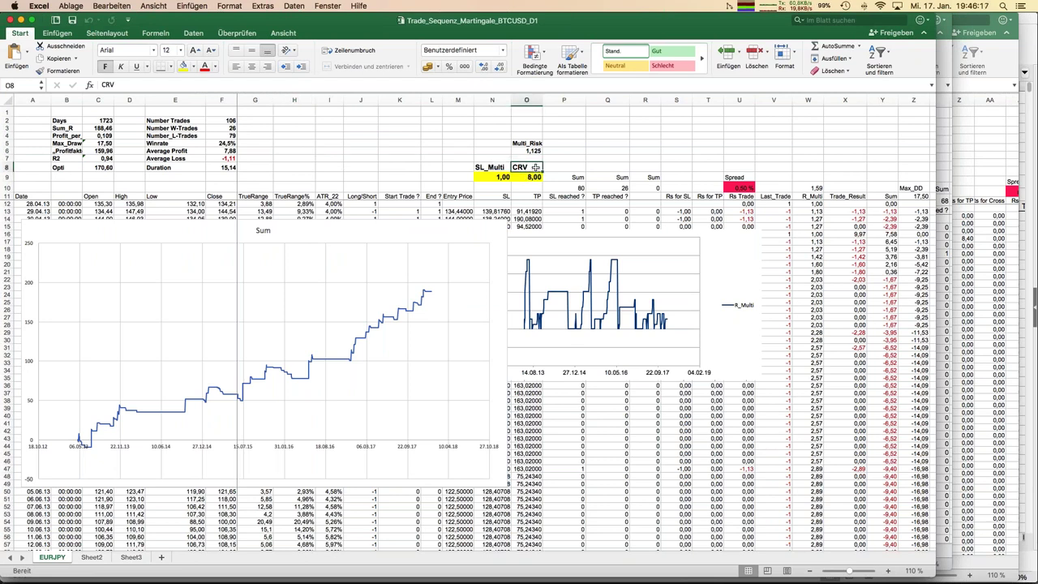
{"action": "type", "text": "RRR"}
{"action": "key", "text": "Return"}
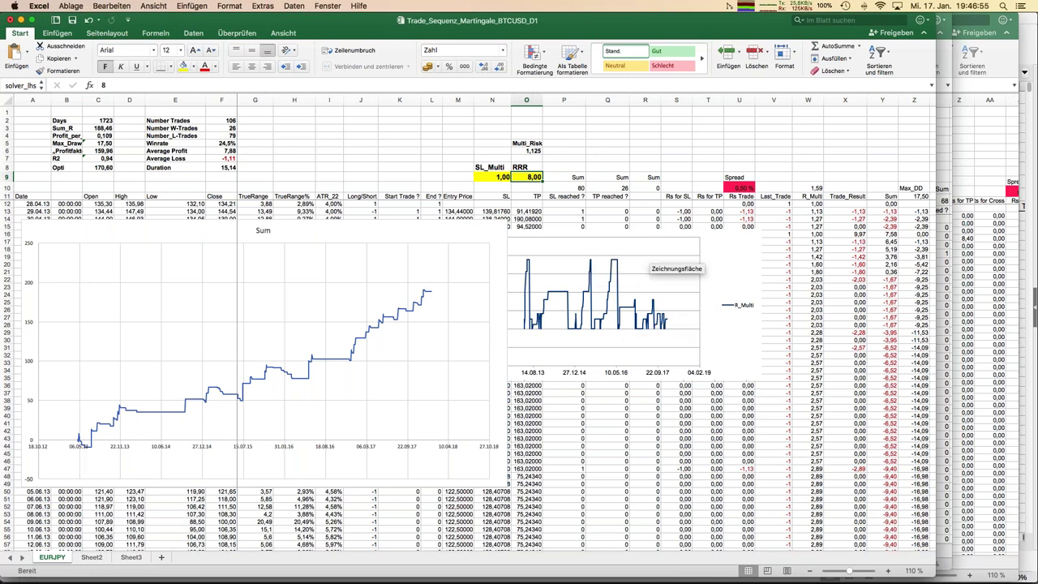
Select the R_Multi chart to view it in full, then bring up the PriceAction_BTCUSD_D1 workbook to examine its Sum curve
{"action": "left_click", "coordinate": [668, 237]}
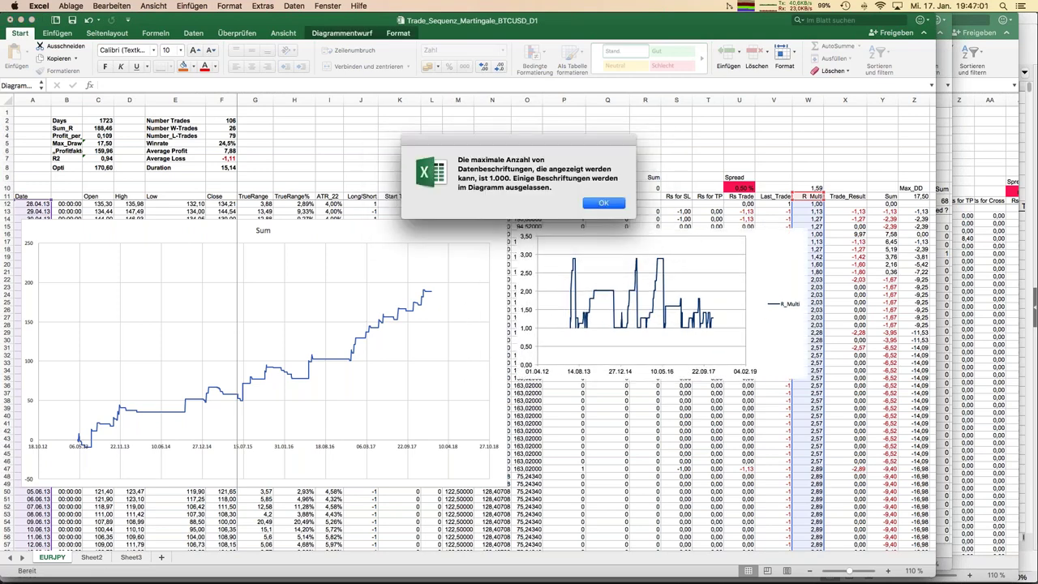
{"action": "left_click", "coordinate": [603, 203]}
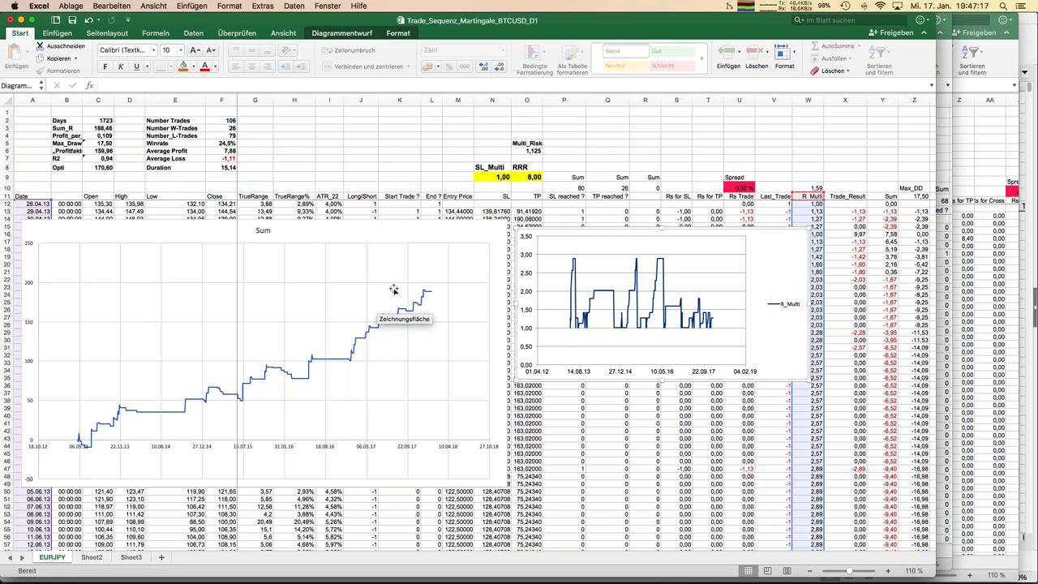
{"action": "left_click", "coordinate": [328, 5]}
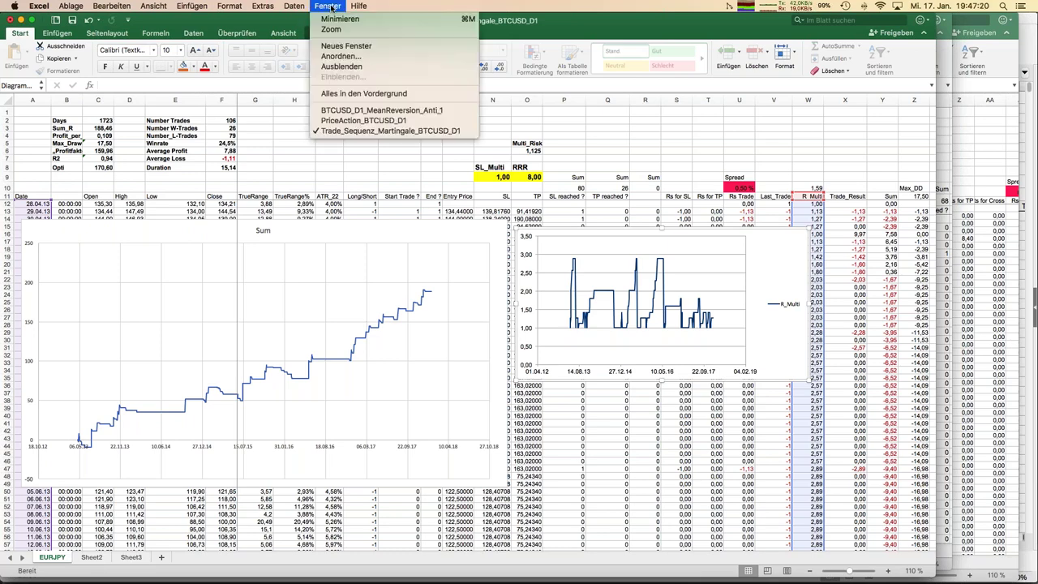
{"action": "left_click", "coordinate": [349, 120]}
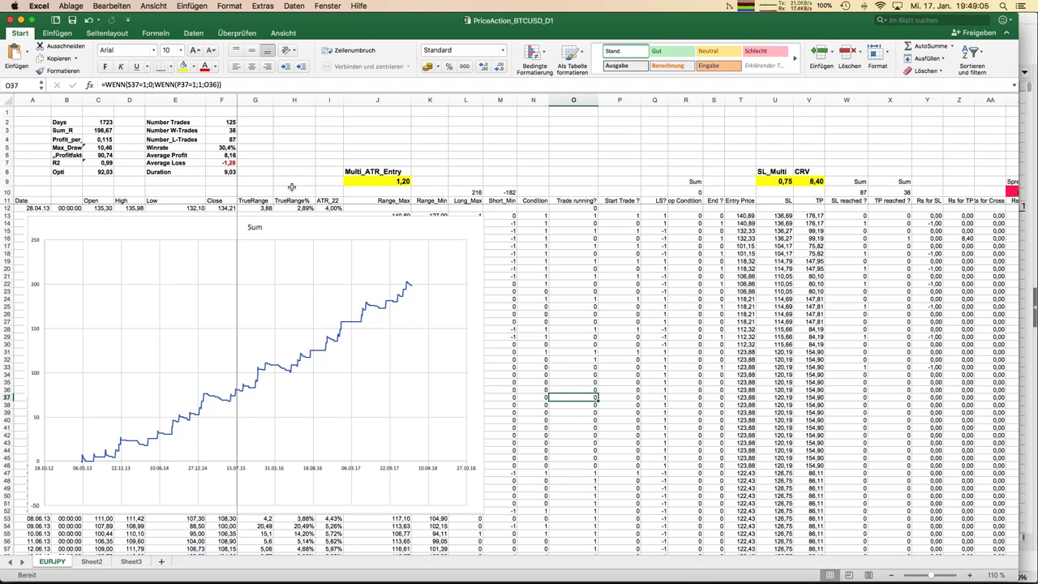
Switch to LibreOffice, return to the JFD_Brokers_Webinar_Trading_Bitcoins_EN_20180117.odp presentation and advance to the Summary slide
{"action": "mouse_move", "coordinate": [4, 203]}
{"action": "left_click", "coordinate": [325, 6]}
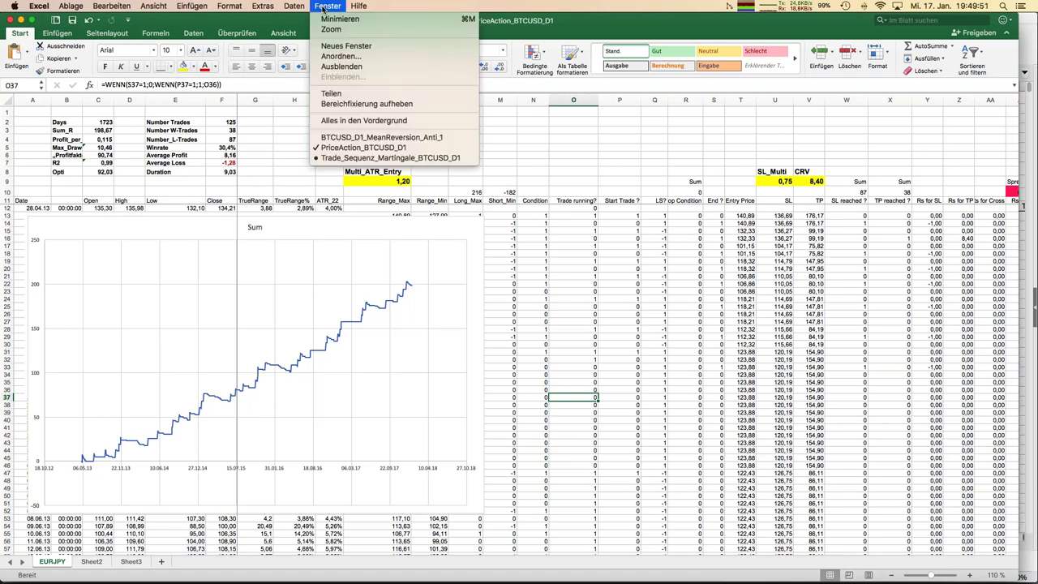
{"action": "left_click", "coordinate": [323, 8]}
{"action": "mouse_move", "coordinate": [5, 136]}
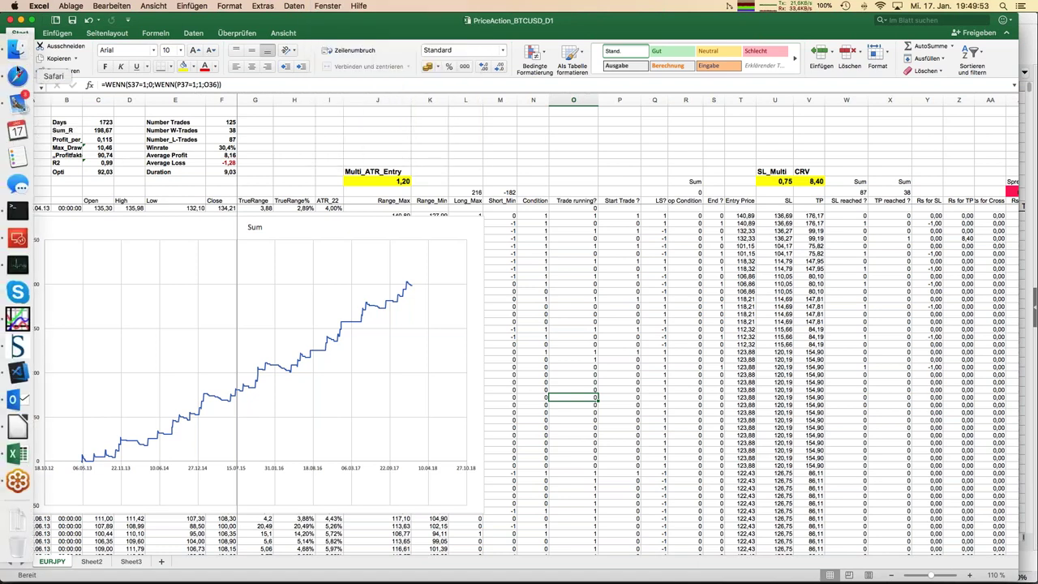
{"action": "left_click", "coordinate": [18, 426]}
{"action": "left_click", "coordinate": [311, 7]}
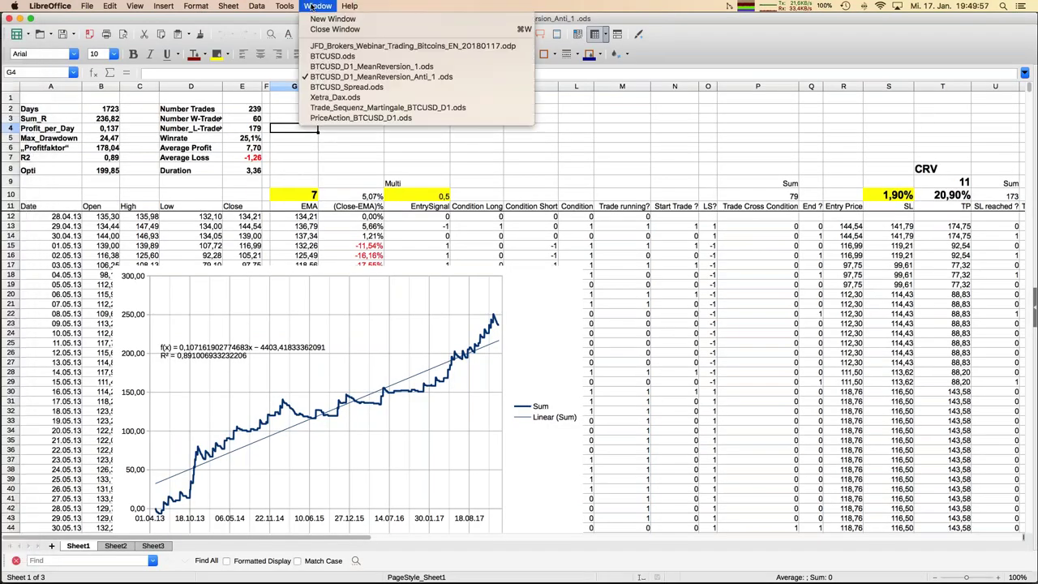
{"action": "left_click", "coordinate": [356, 40]}
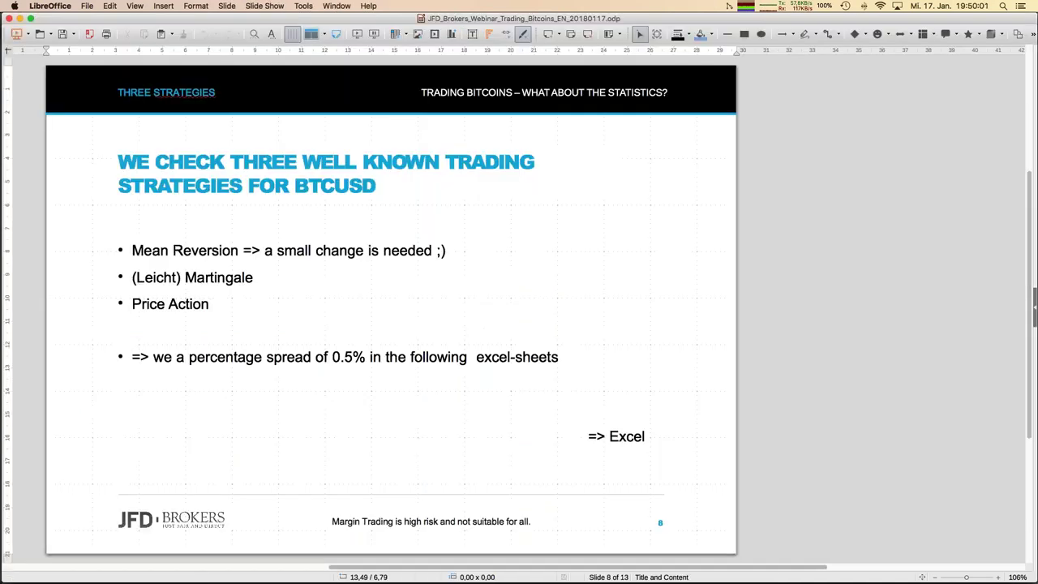
{"action": "key", "text": "Page_Down"}
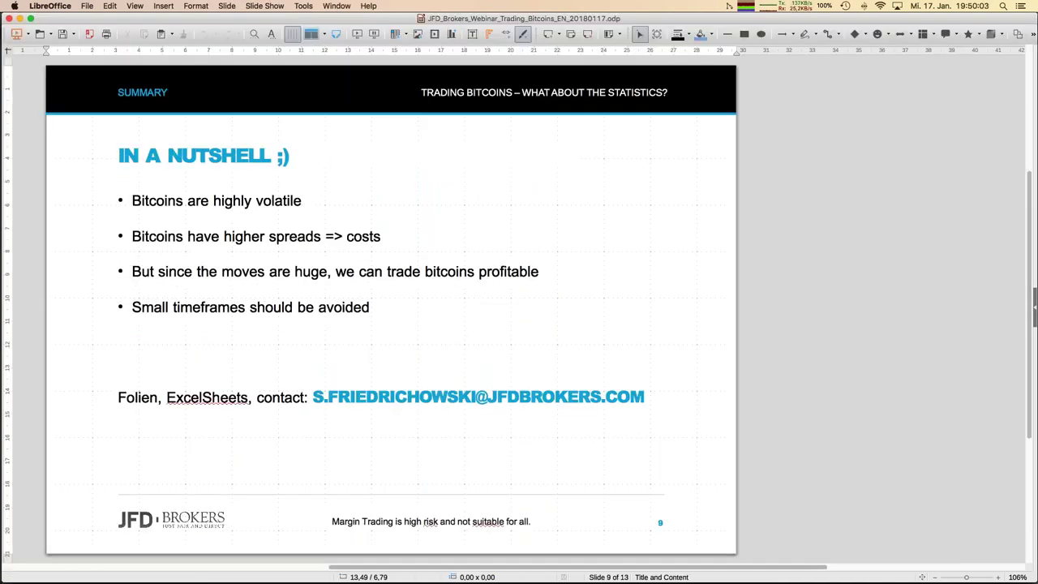